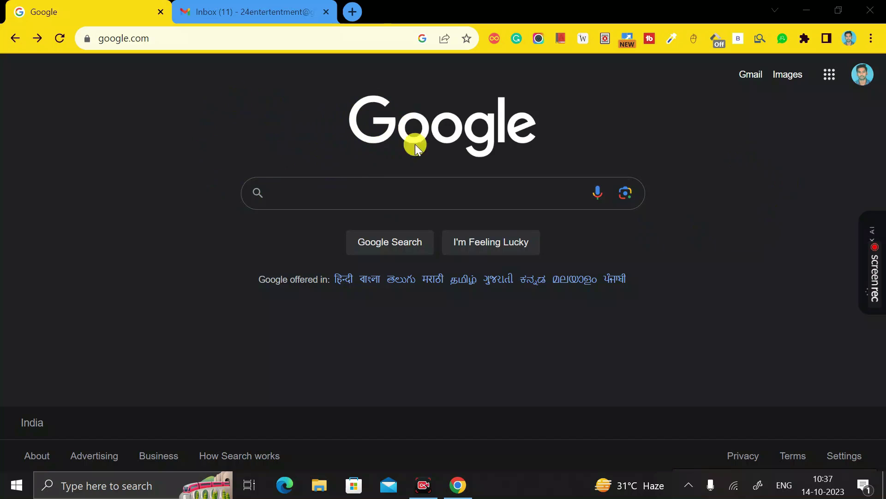
# Step: Search Google for office.com and open the 'Microsoft 365: Login' result
pyautogui.click(277, 192)
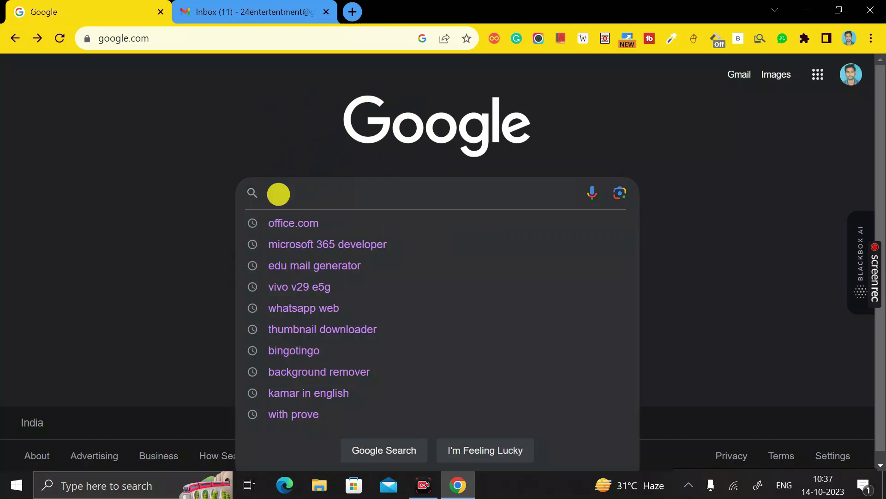
pyautogui.press('Down')
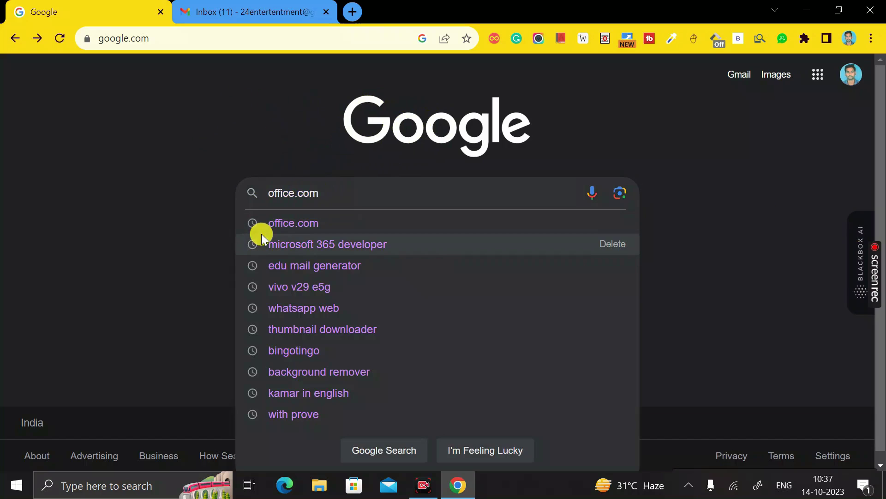
pyautogui.press('Return')
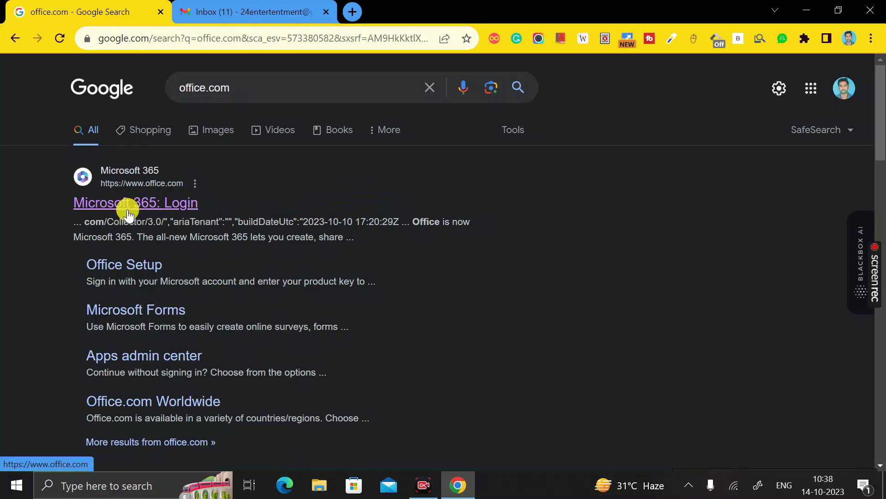
pyautogui.click(128, 206)
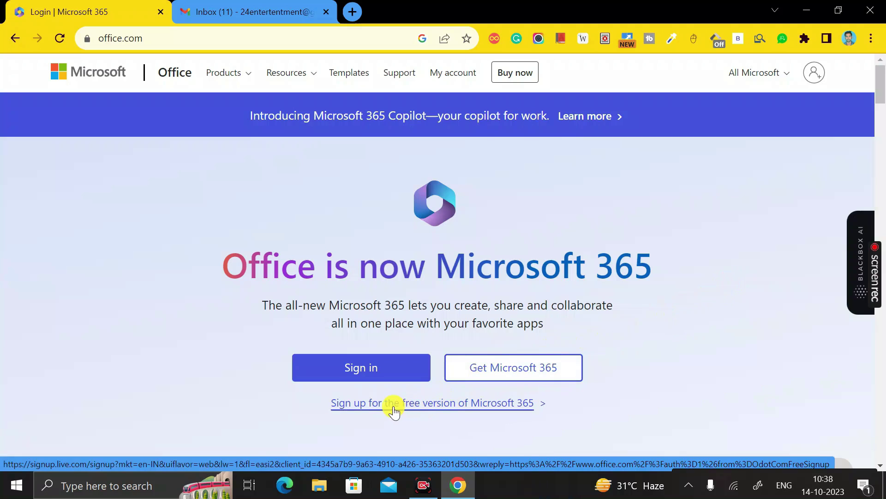
# Step: Start the free Microsoft 365 sign-up, toggling to phone number and back to email entry
pyautogui.click(431, 406)
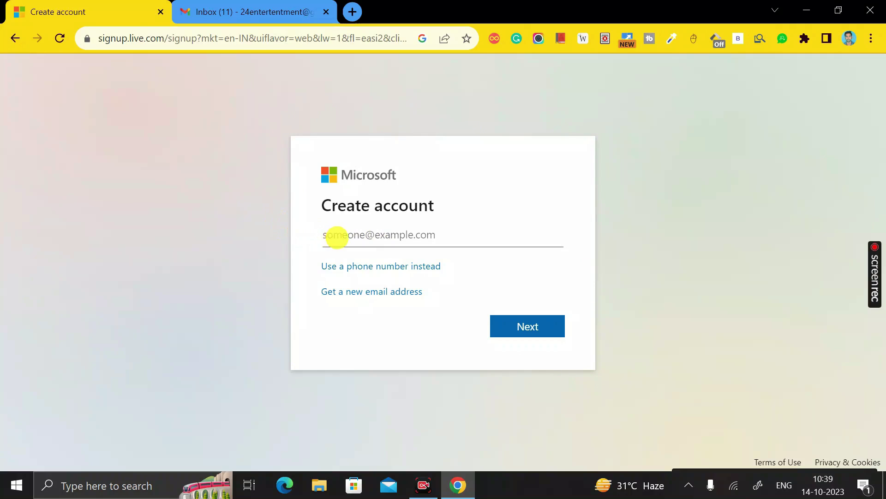
pyautogui.click(336, 236)
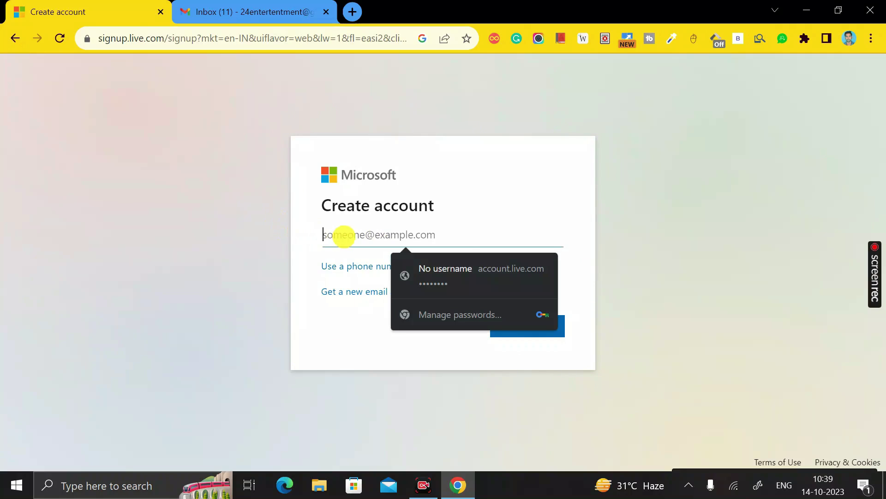
pyautogui.click(313, 239)
pyautogui.click(327, 238)
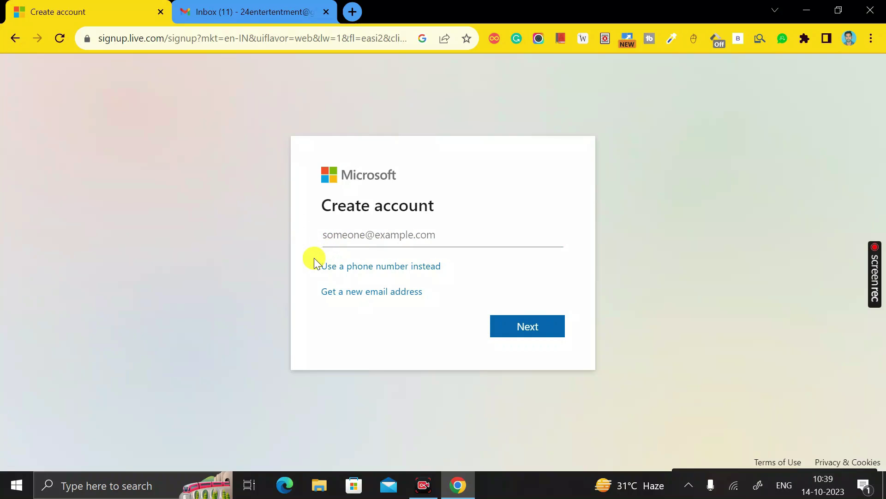
pyautogui.click(366, 266)
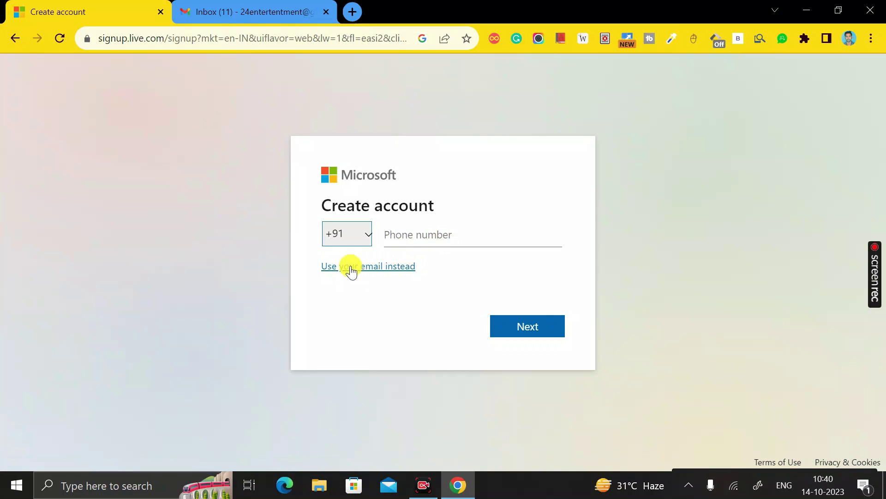
pyautogui.click(369, 276)
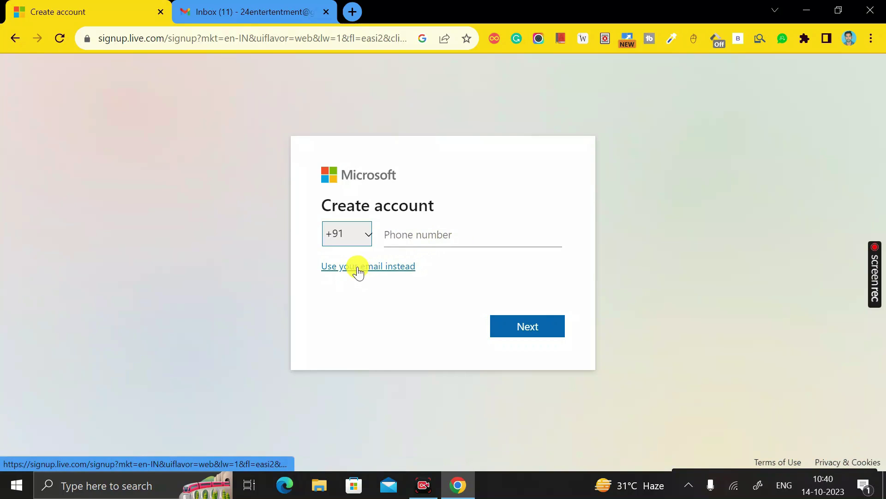
pyautogui.click(359, 272)
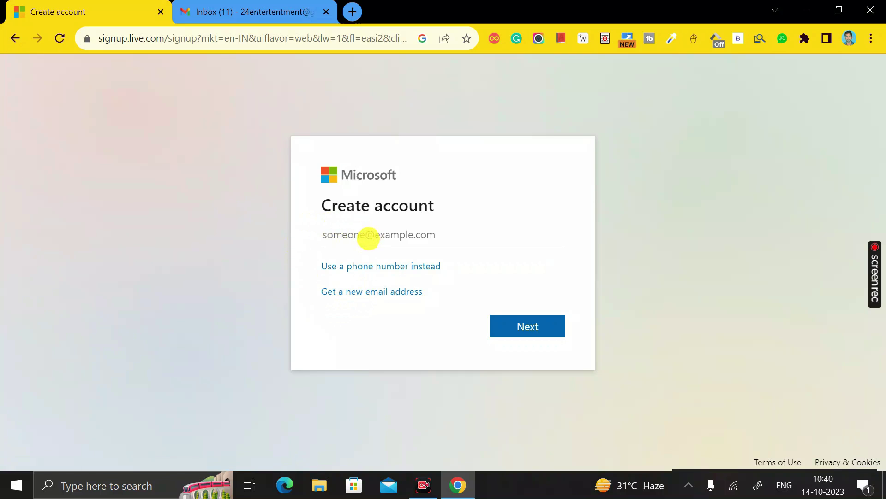
# Step: Copy the Gmail account's email address from its account panel, then return to the sign-up tab
pyautogui.click(235, 8)
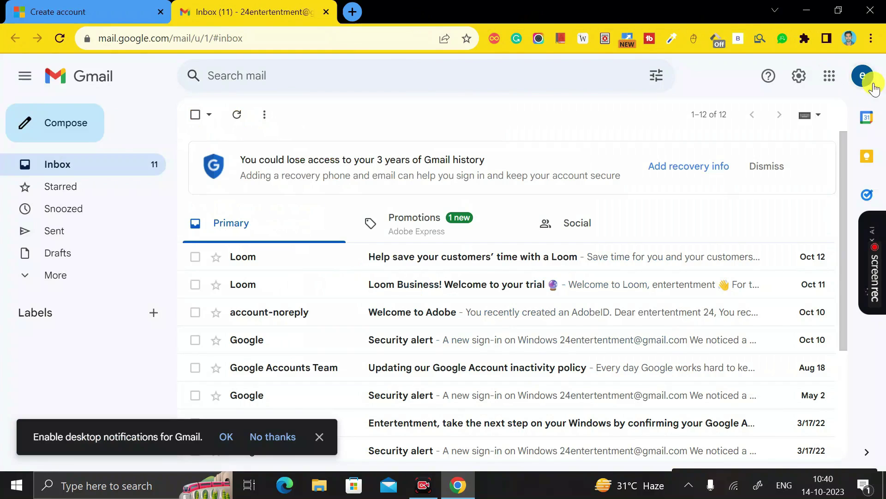
pyautogui.click(867, 83)
pyautogui.doubleClick(785, 119)
pyautogui.hotkey('ctrl', 'c')
pyautogui.moveTo(669, 119); pyautogui.dragTo(791, 119)
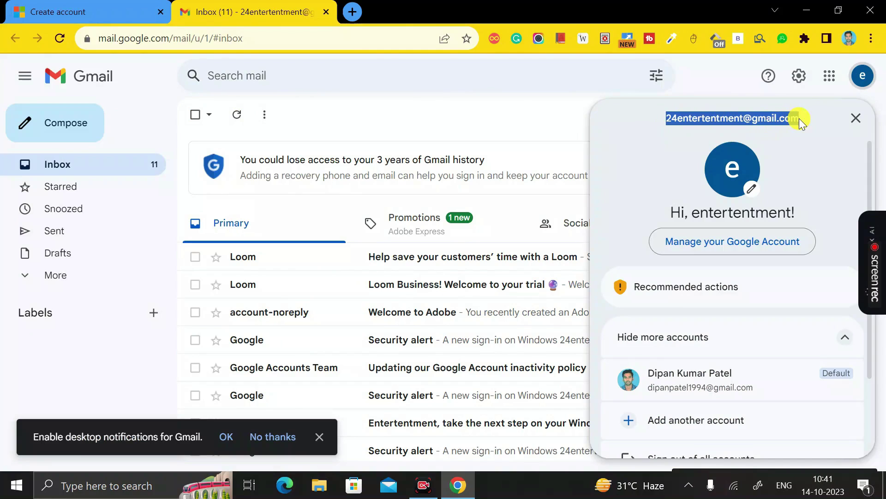
pyautogui.click(83, 10)
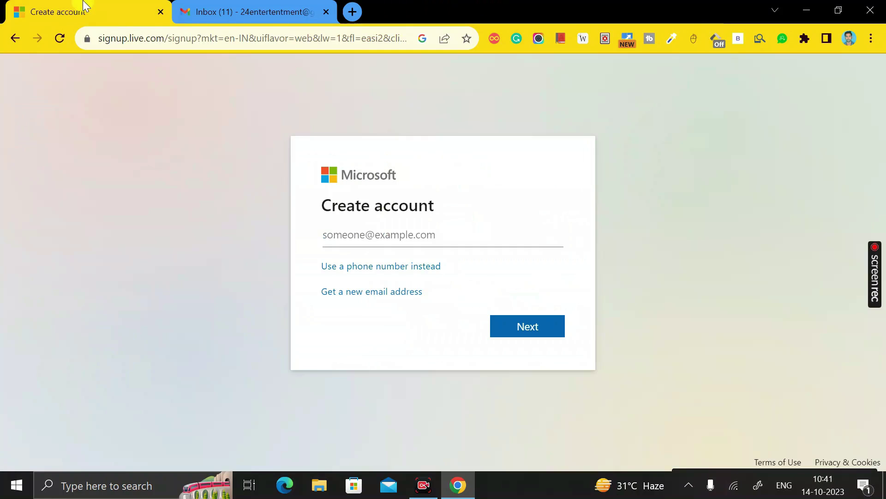
# Step: Paste the Gmail address into the Create account email field and continue
pyautogui.click(386, 235)
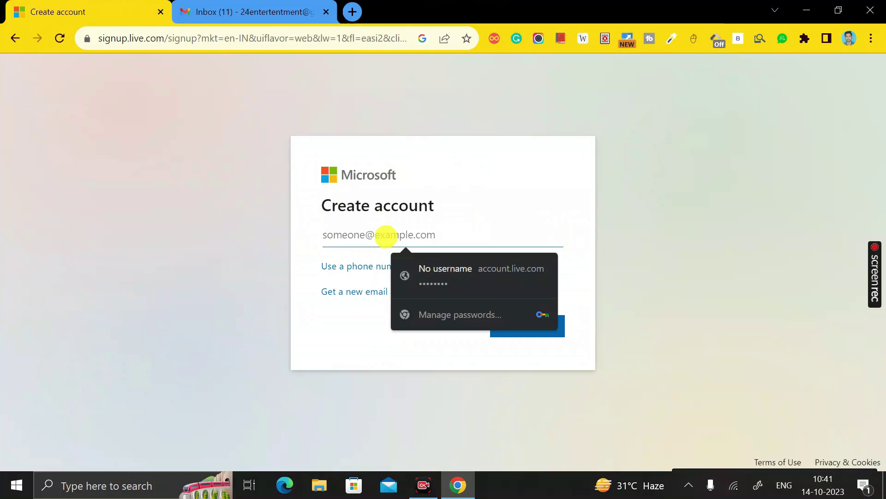
pyautogui.hotkey('ctrl', 'v')
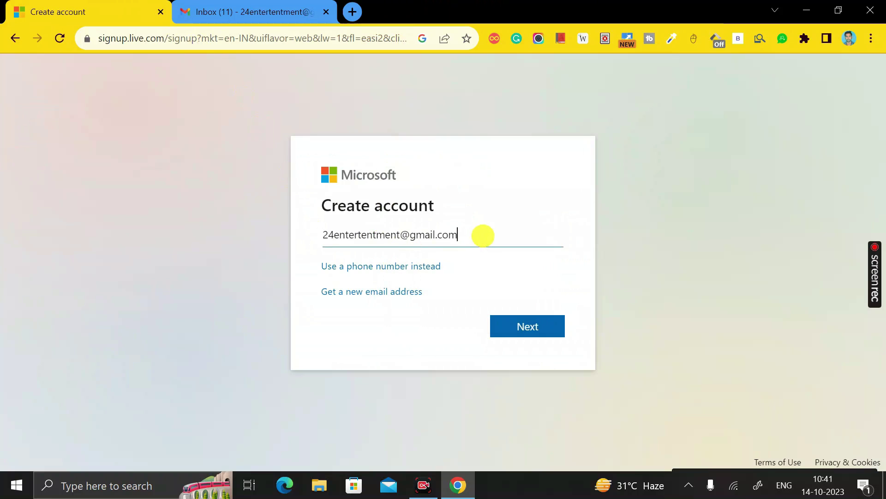
pyautogui.click(528, 330)
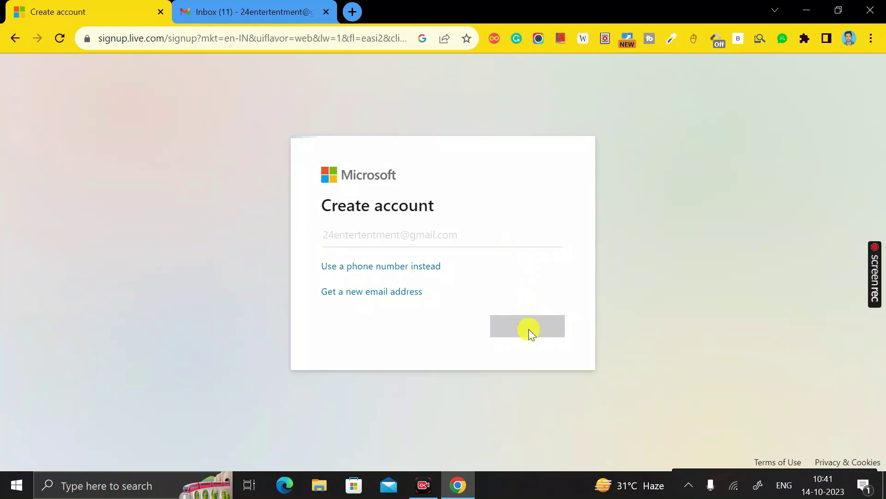
# Step: Enter a password for the new account and submit it
pyautogui.click(427, 279)
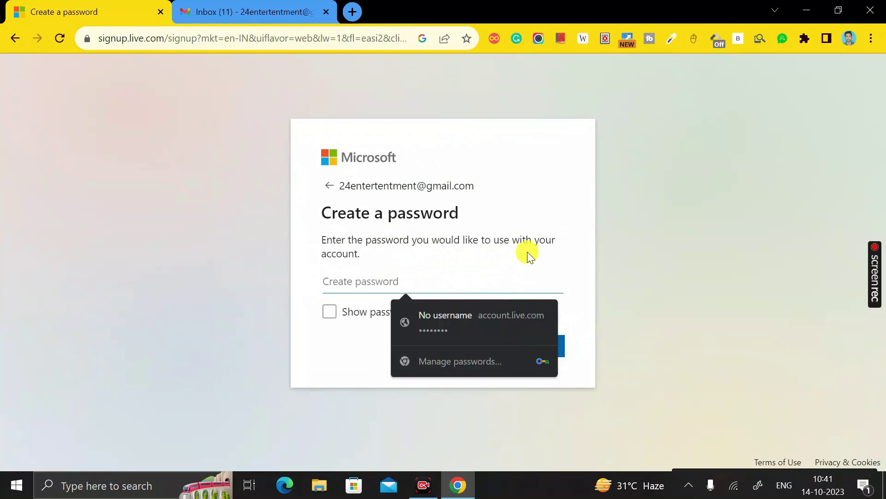
pyautogui.click(368, 278)
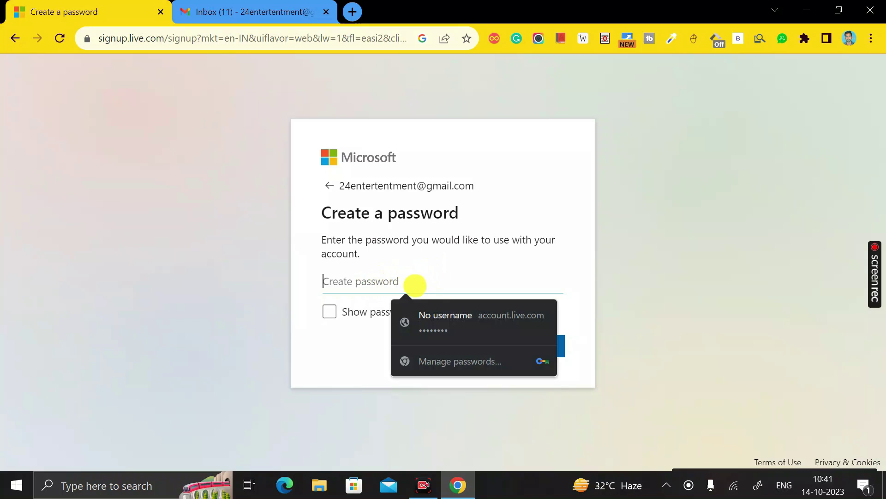
pyautogui.press('capslock')
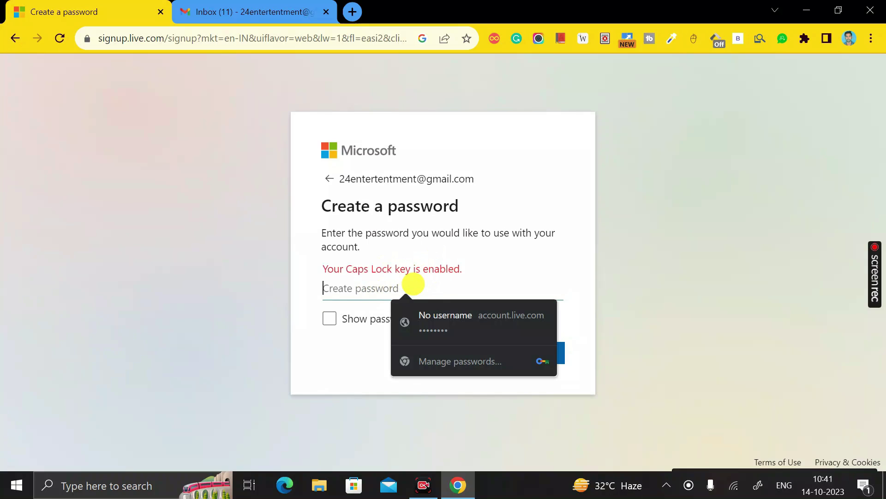
pyautogui.press('capslock')
pyautogui.write('••')
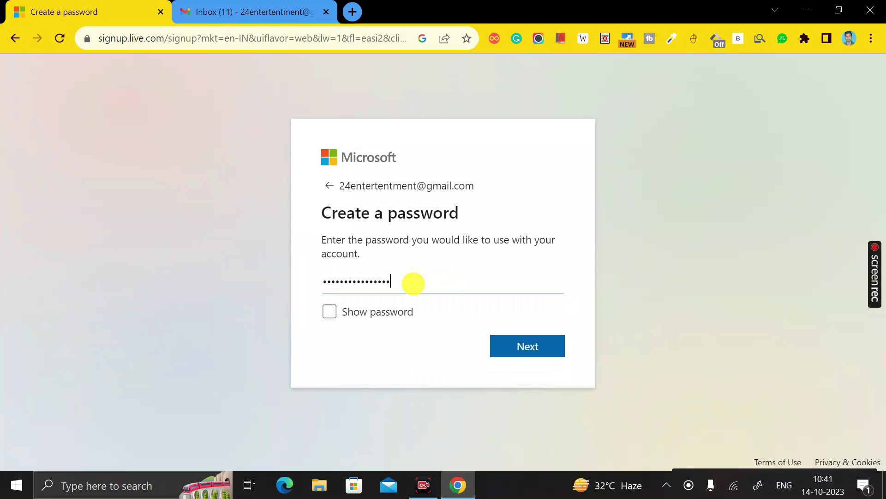
pyautogui.click(532, 348)
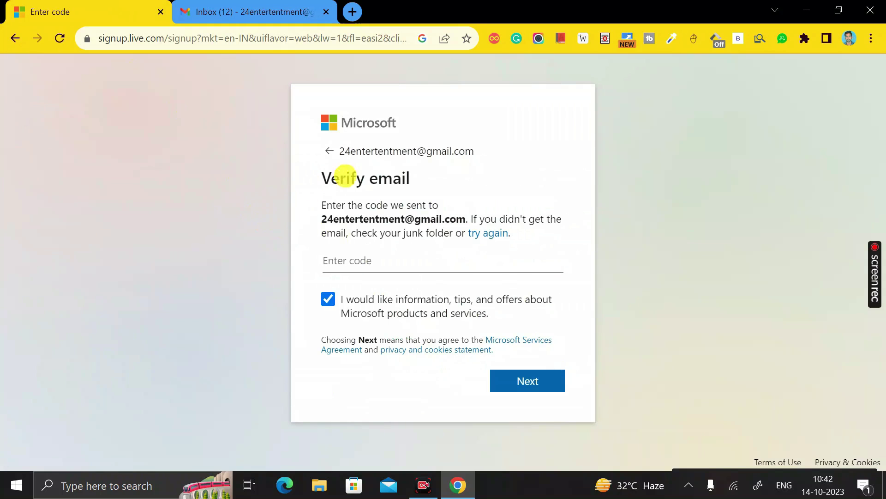
# Step: Check the address the verification code went to and switch to the Gmail inbox
pyautogui.moveTo(322, 220); pyautogui.dragTo(463, 217)
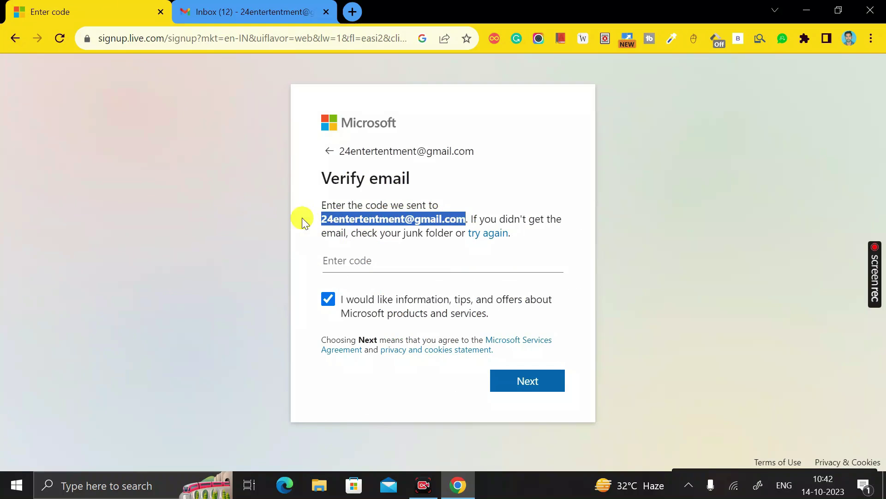
pyautogui.click(265, 131)
pyautogui.click(241, 12)
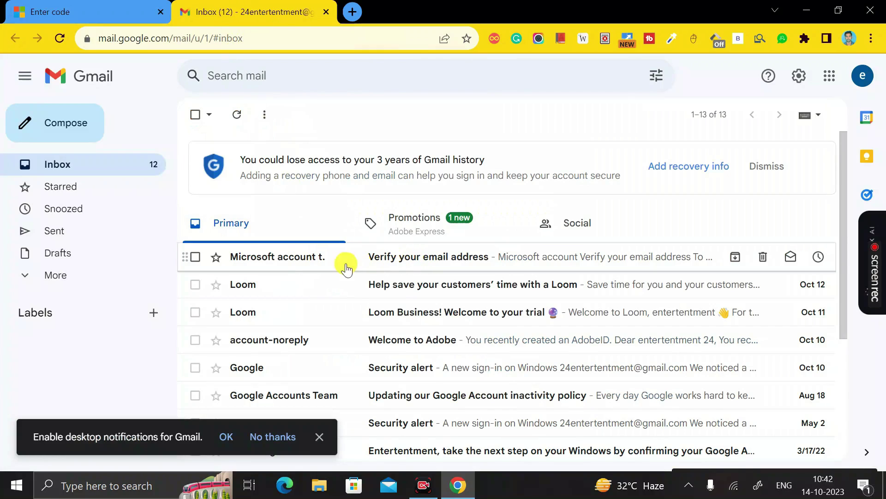
# Step: Copy the security code from the 'Verify your email address' message and return to Microsoft
pyautogui.click(422, 261)
pyautogui.scroll(-2, 525, 247)
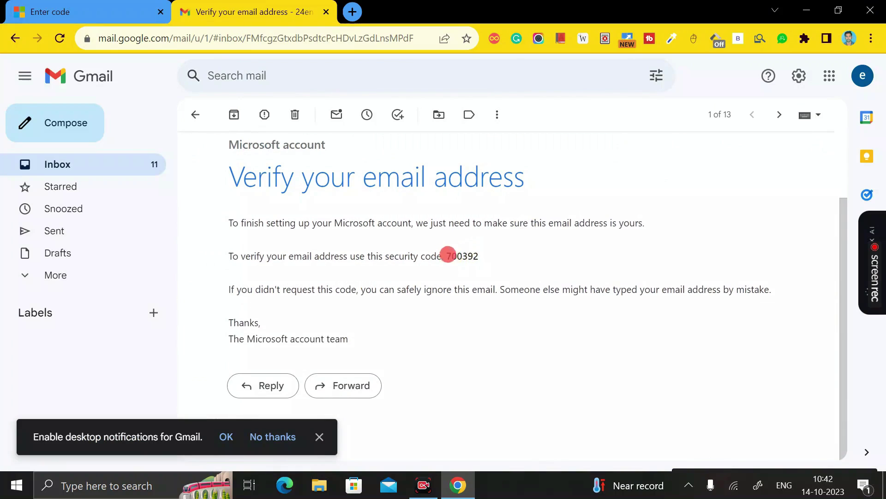
pyautogui.moveTo(446, 255); pyautogui.dragTo(480, 259)
pyautogui.hotkey('ctrl', 'c')
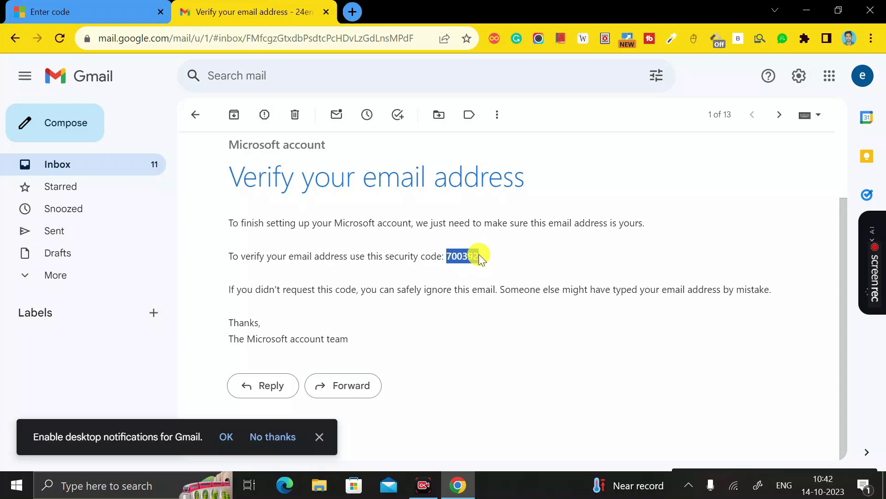
pyautogui.click(118, 6)
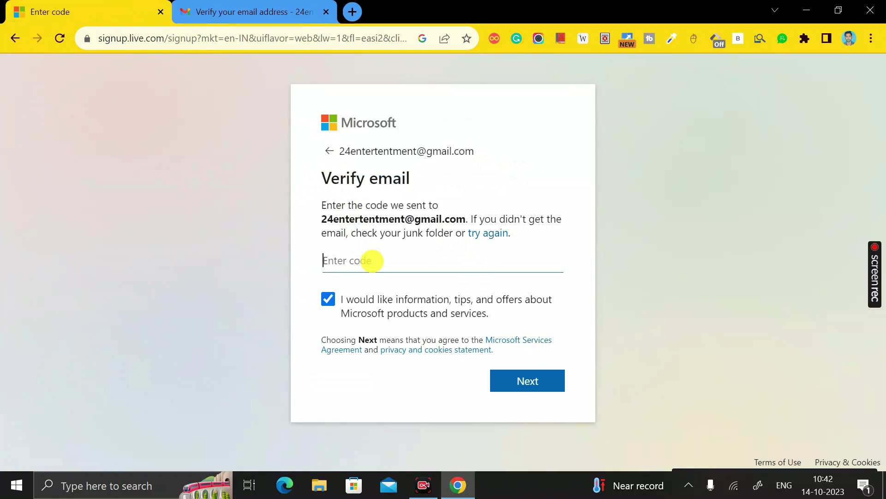
# Step: Paste the security code into the Verify email page and submit it
pyautogui.hotkey('ctrl', 'v')
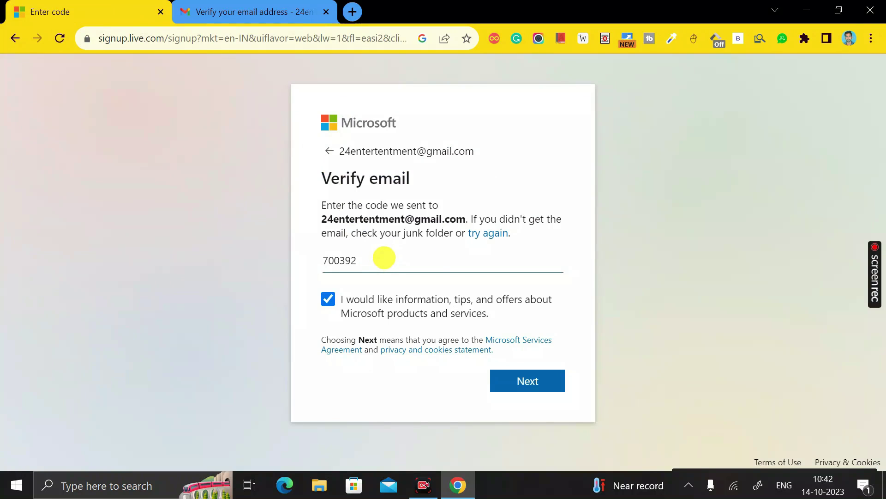
pyautogui.click(530, 381)
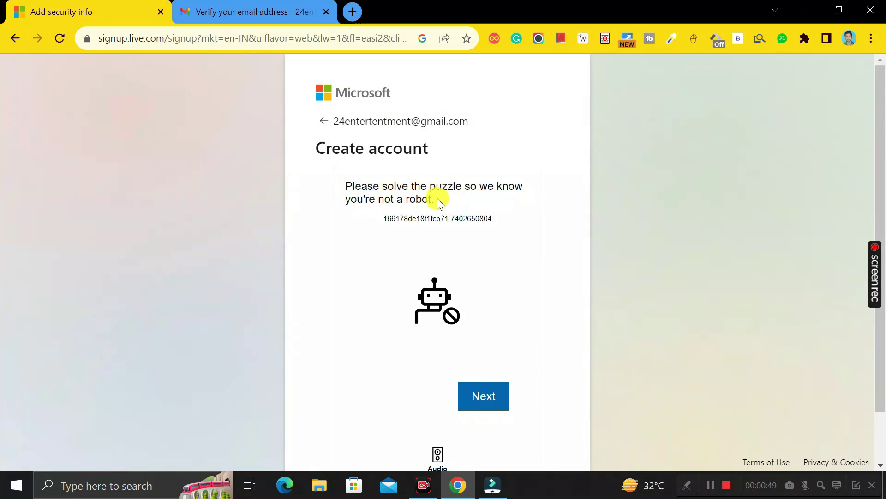
pyautogui.scroll(-2, 539, 222)
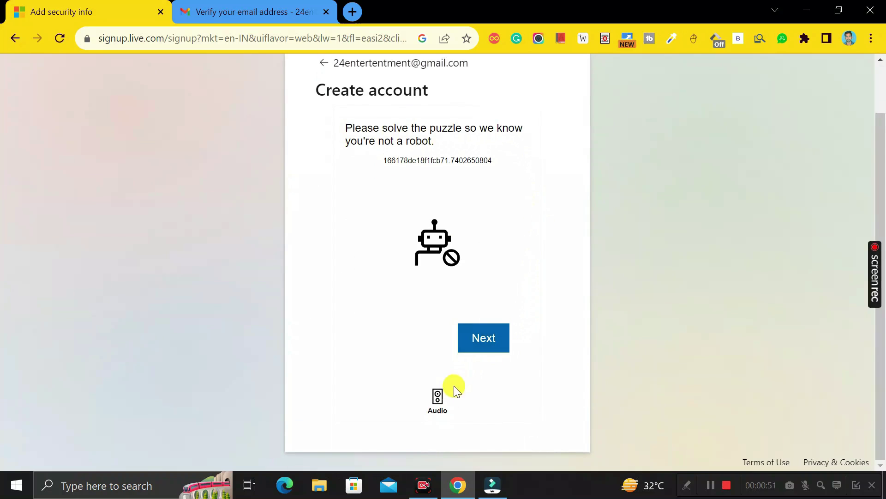
# Step: Pass the robot check using the audio challenge, entering the heard answer
pyautogui.click(437, 408)
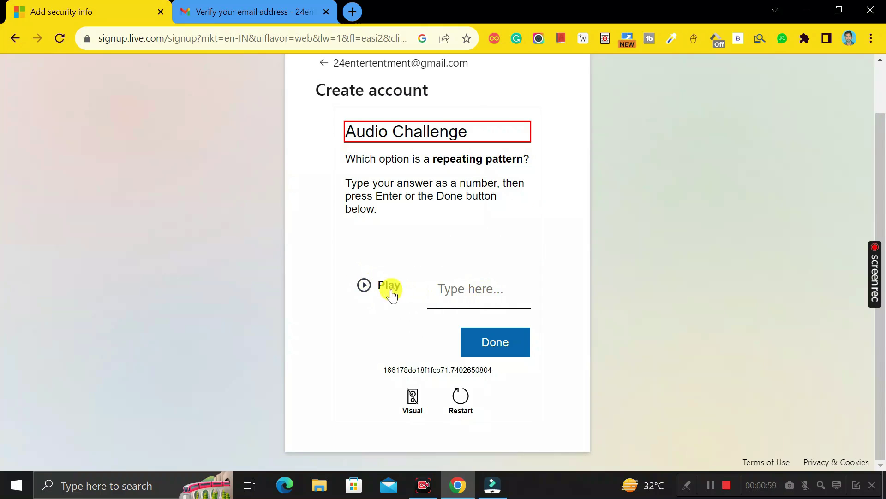
pyautogui.click(364, 287)
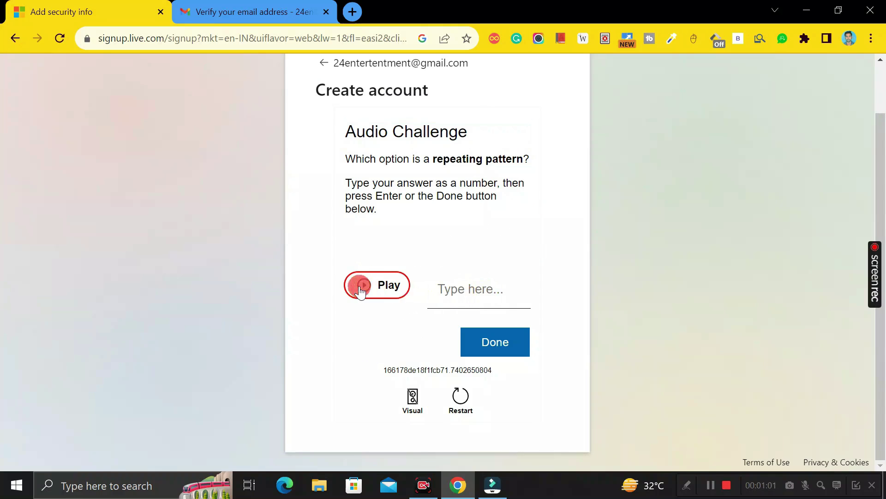
pyautogui.click(460, 290)
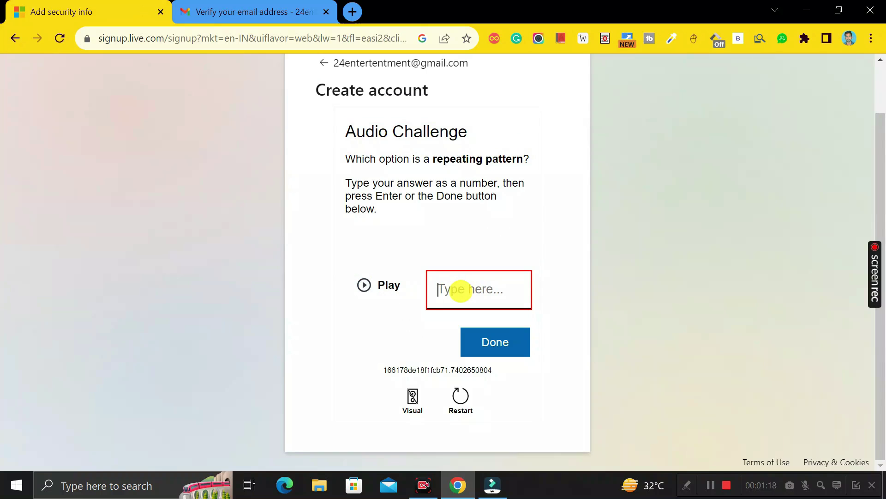
pyautogui.write('3')
pyautogui.click(502, 342)
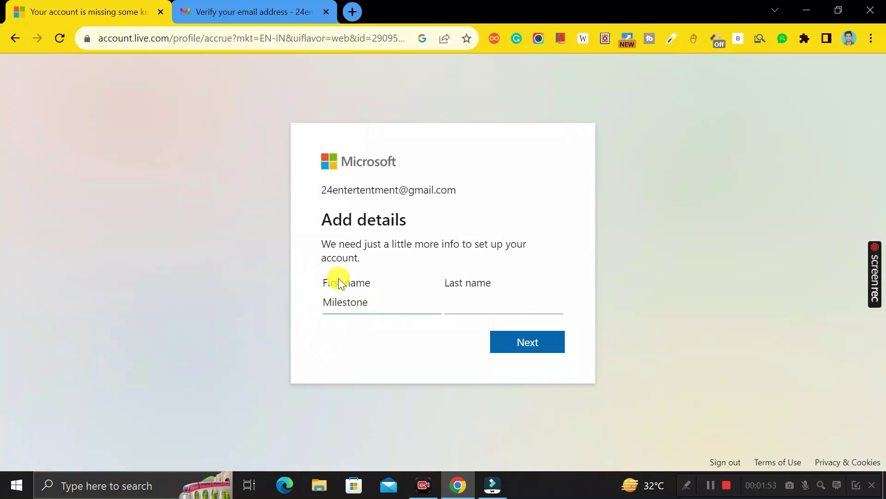
# Step: Enter the last name, then stay signed in with 'Don't show this again' ticked
pyautogui.click(459, 306)
pyautogui.write('Creator')
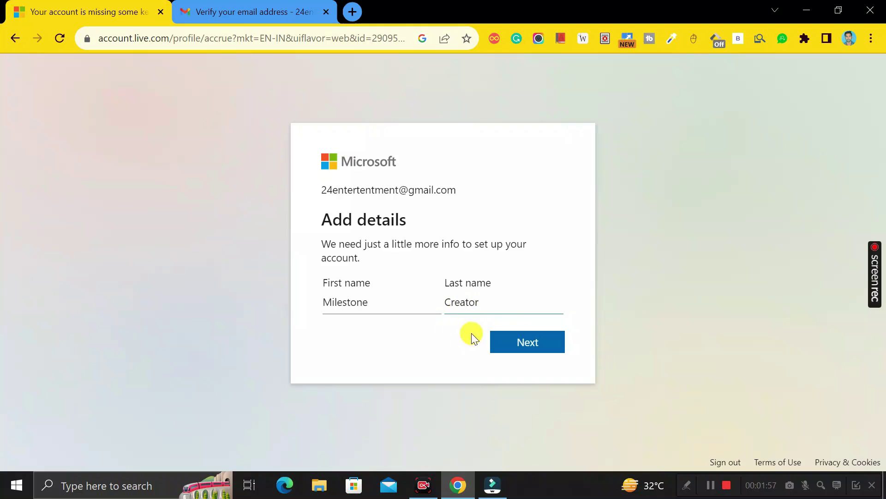
pyautogui.click(528, 345)
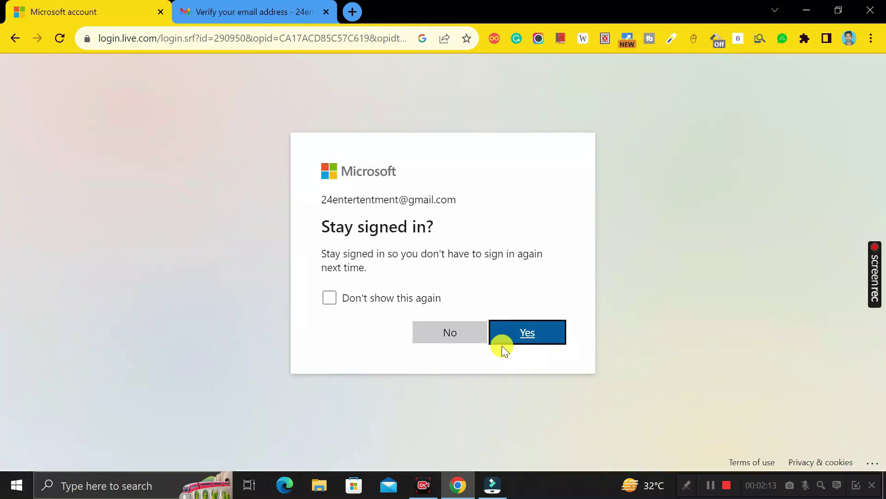
pyautogui.click(330, 299)
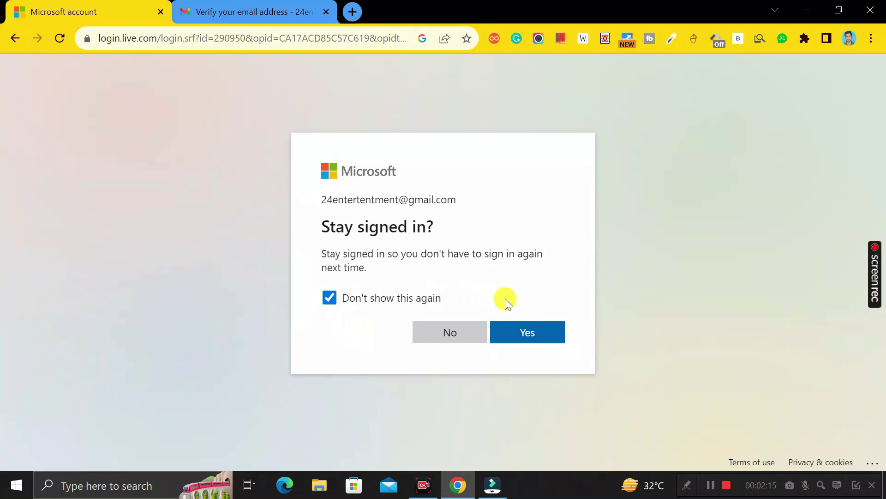
pyautogui.click(528, 333)
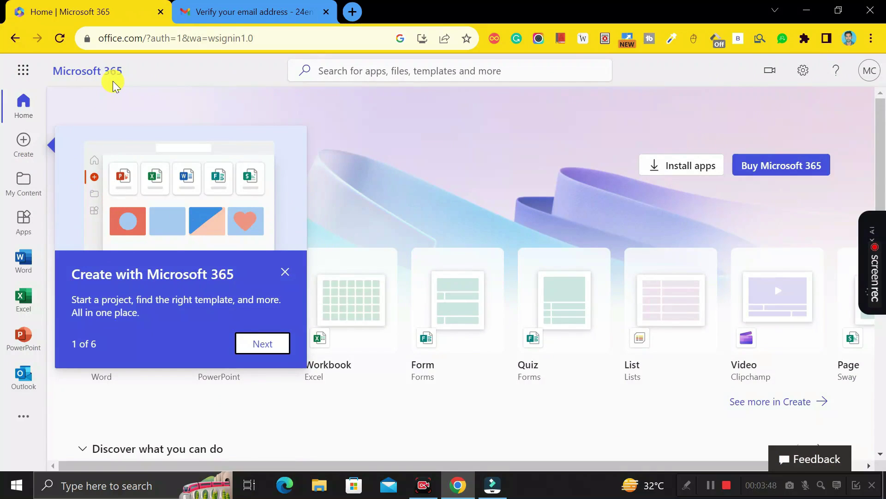
# Step: Install Microsoft365.com as a desktop shortcut app through Add Shortcut and Chrome's Install dialog
pyautogui.click(20, 75)
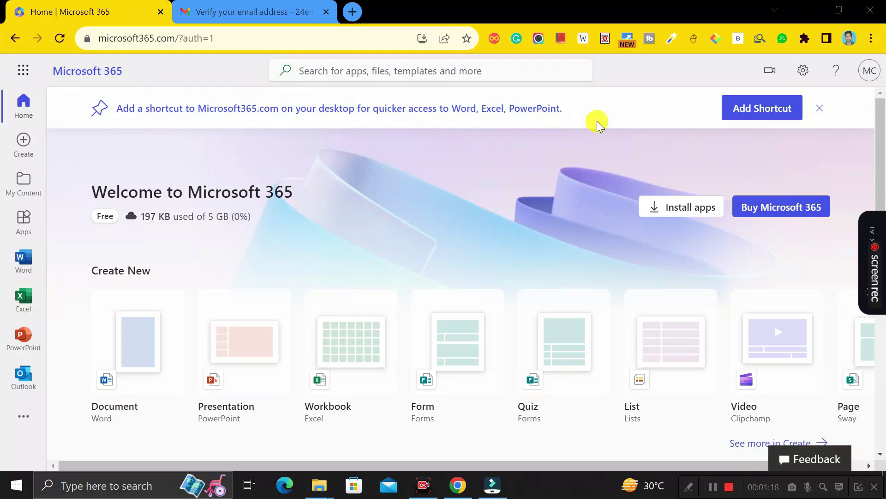
pyautogui.click(737, 107)
pyautogui.click(749, 103)
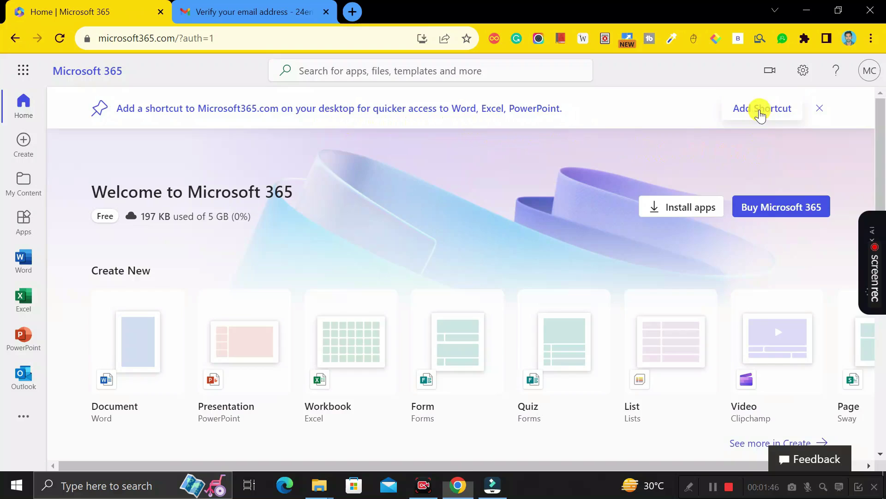
pyautogui.click(389, 150)
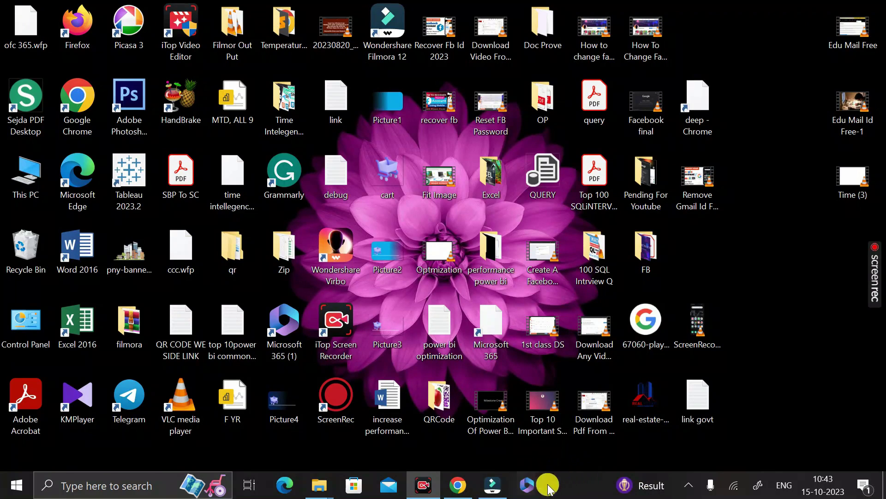
pyautogui.click(529, 487)
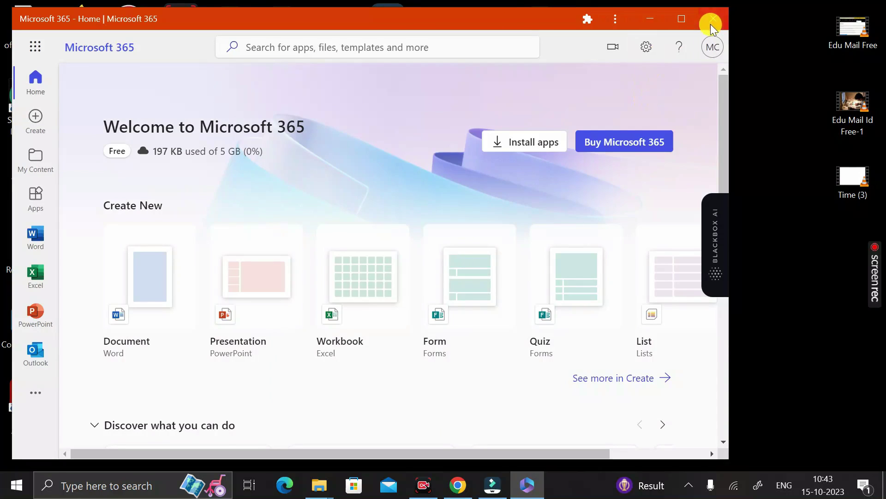
pyautogui.click(711, 23)
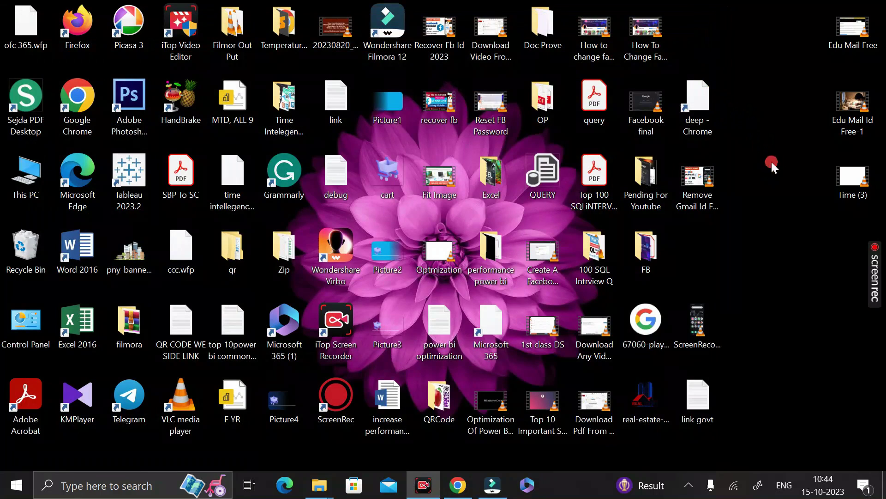